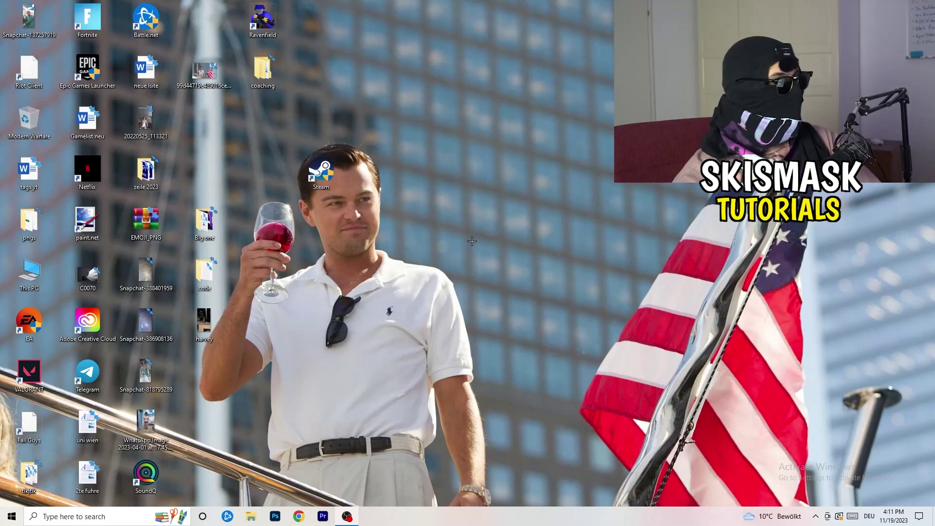
Launch NVIDIA Control Panel from the desktop's right-click menu
{"action": "right_click", "coordinate": [458, 215]}
{"action": "right_click", "coordinate": [534, 157]}
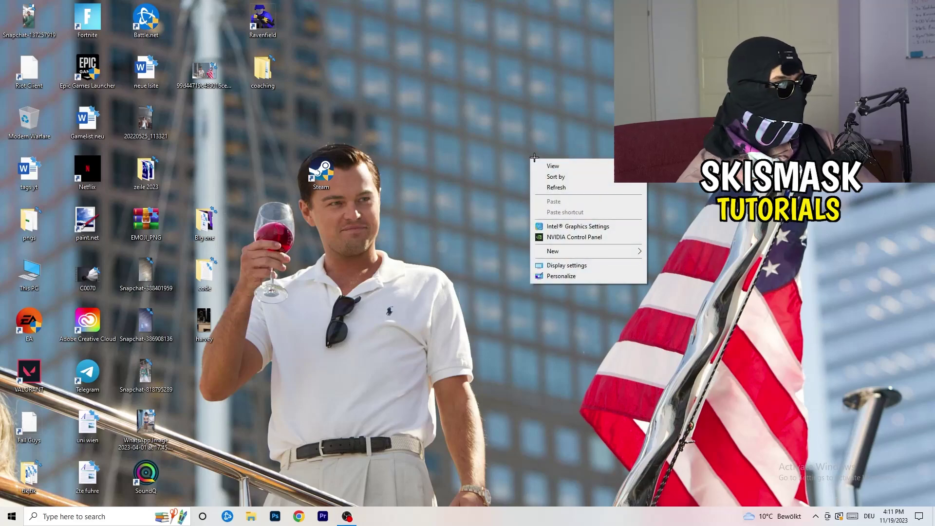
{"action": "left_click", "coordinate": [584, 235]}
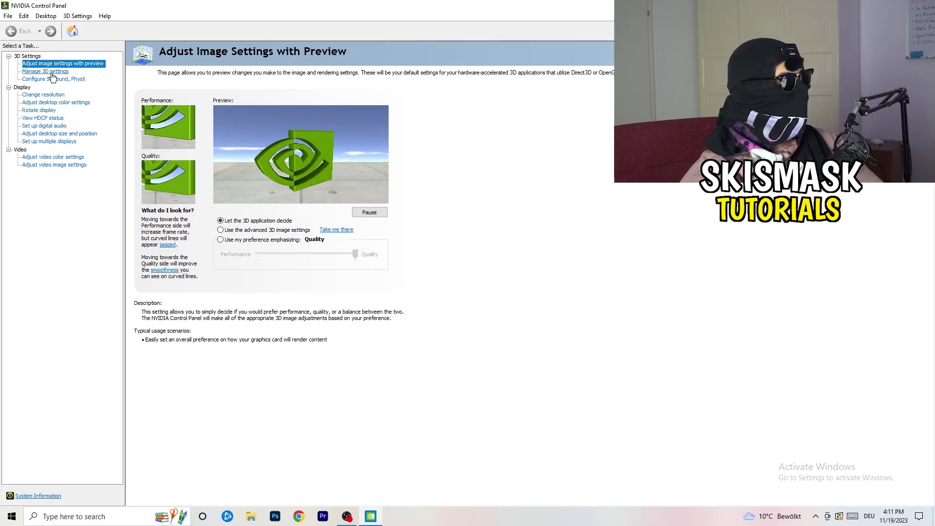
View the Change resolution page showing 1920×1080 native at 60Hz, left unchanged
{"action": "left_click", "coordinate": [34, 94]}
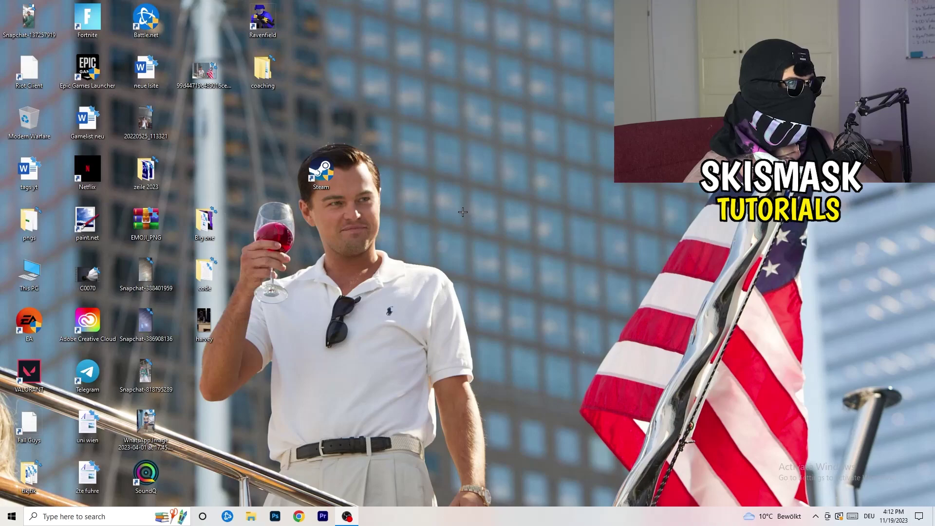
Open Windows Settings from Start and go to the System Display page
{"action": "left_click", "coordinate": [11, 516]}
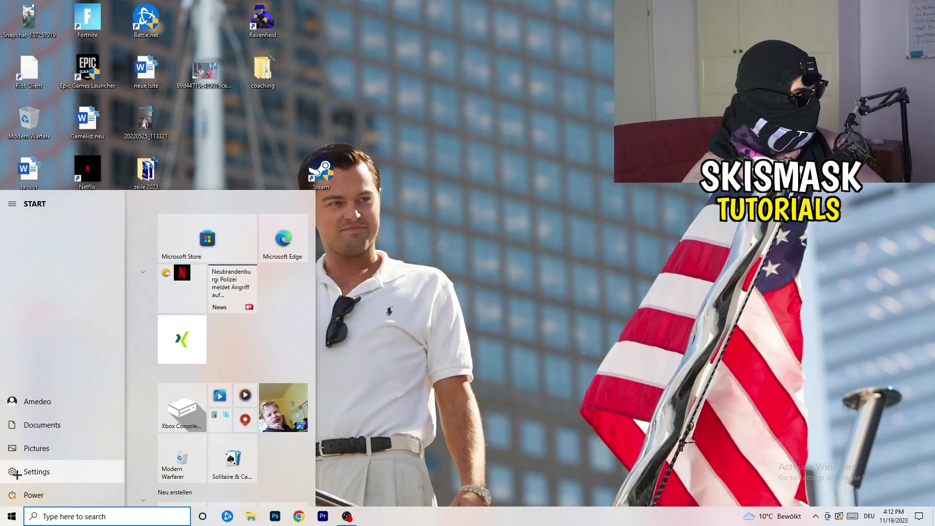
{"action": "left_click", "coordinate": [14, 472]}
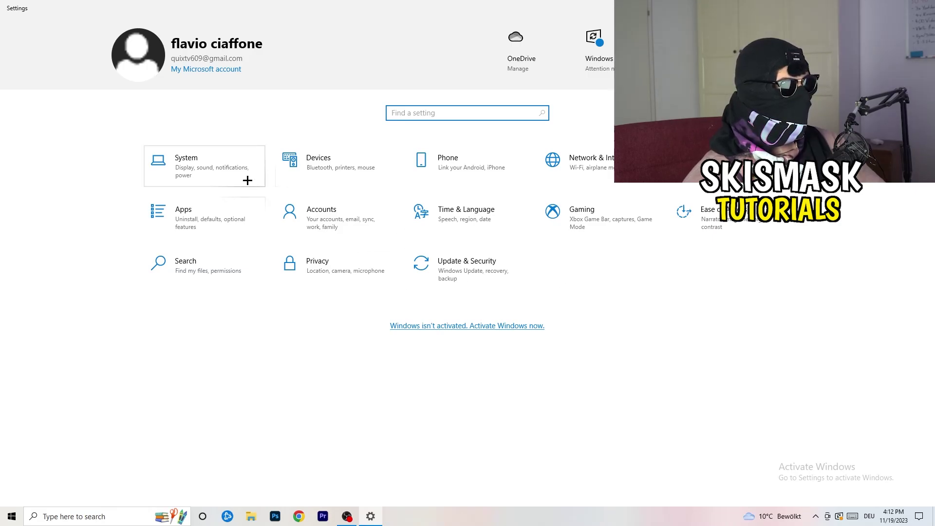
{"action": "left_click", "coordinate": [228, 169]}
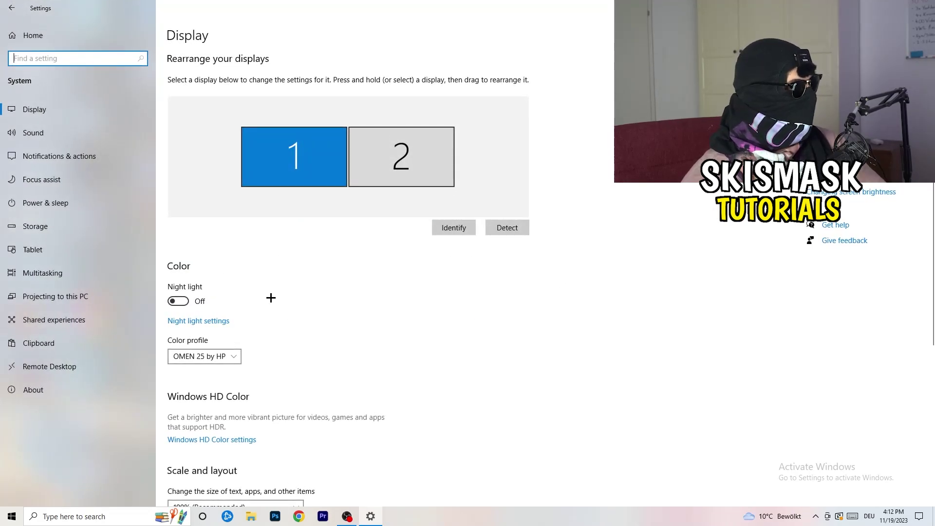
{"action": "left_click", "coordinate": [294, 44]}
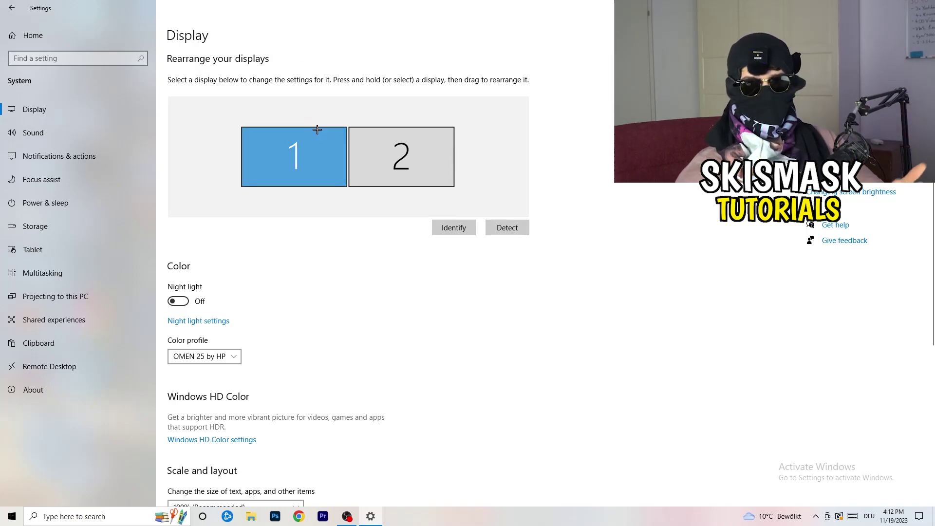
{"action": "scroll", "coordinate": [306, 232], "scroll_direction": "down", "scroll_amount": 5}
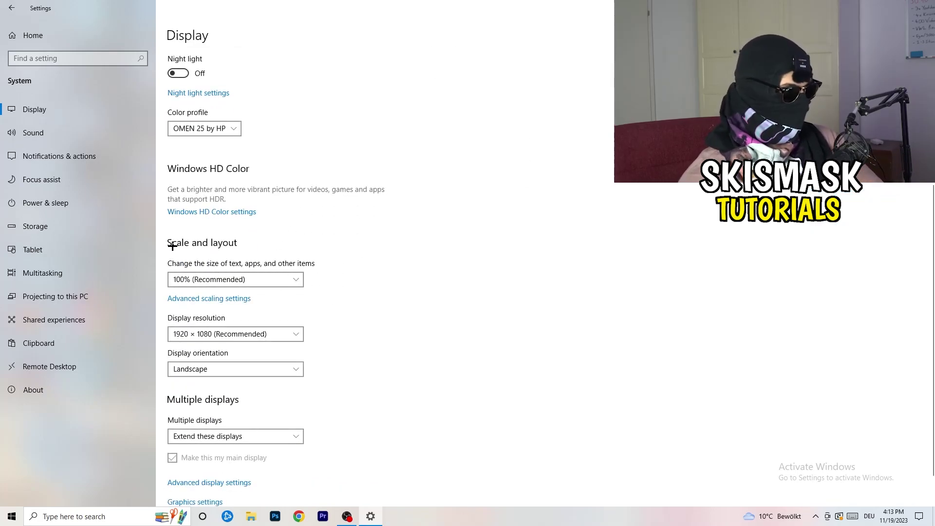
{"action": "left_click", "coordinate": [270, 284]}
{"action": "left_click", "coordinate": [484, 301]}
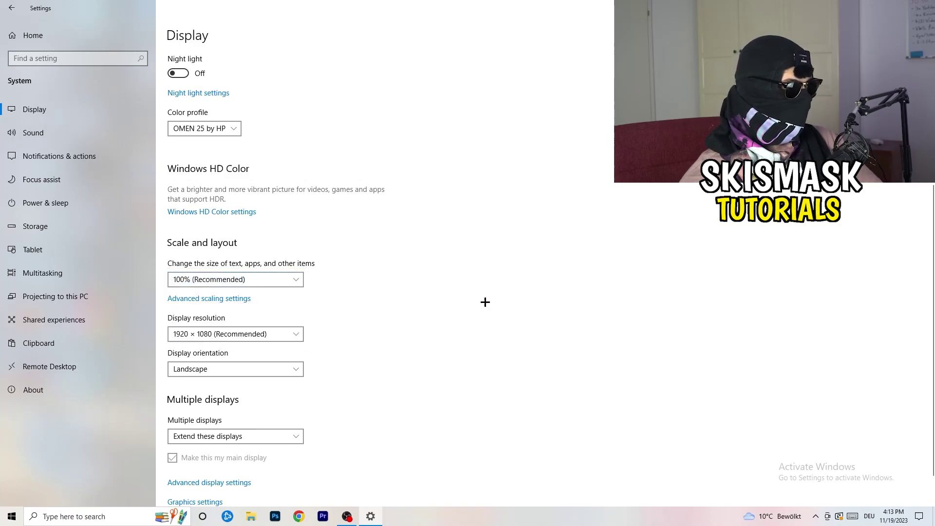
{"action": "left_click", "coordinate": [285, 283]}
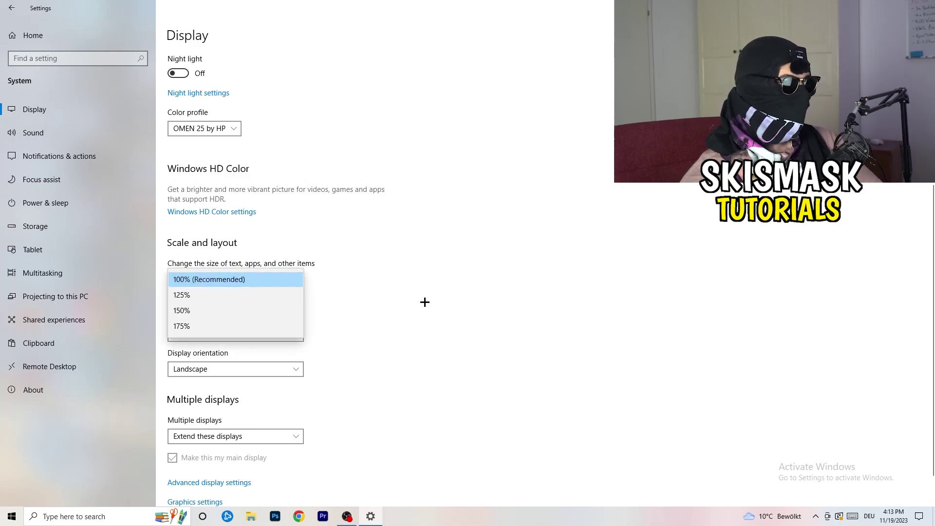
{"action": "left_click", "coordinate": [425, 301]}
{"action": "scroll", "coordinate": [409, 304], "scroll_direction": "down", "scroll_amount": 2}
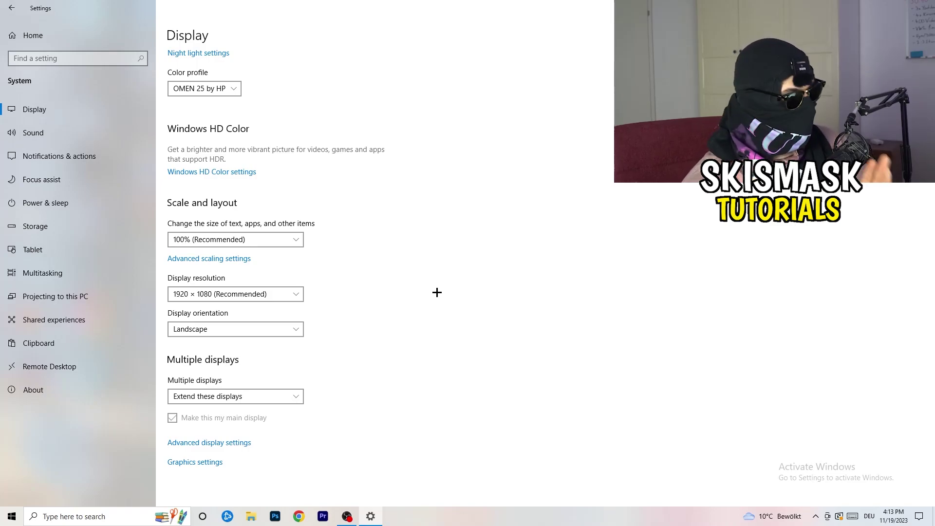
{"action": "left_click", "coordinate": [296, 295]}
{"action": "left_click", "coordinate": [369, 276]}
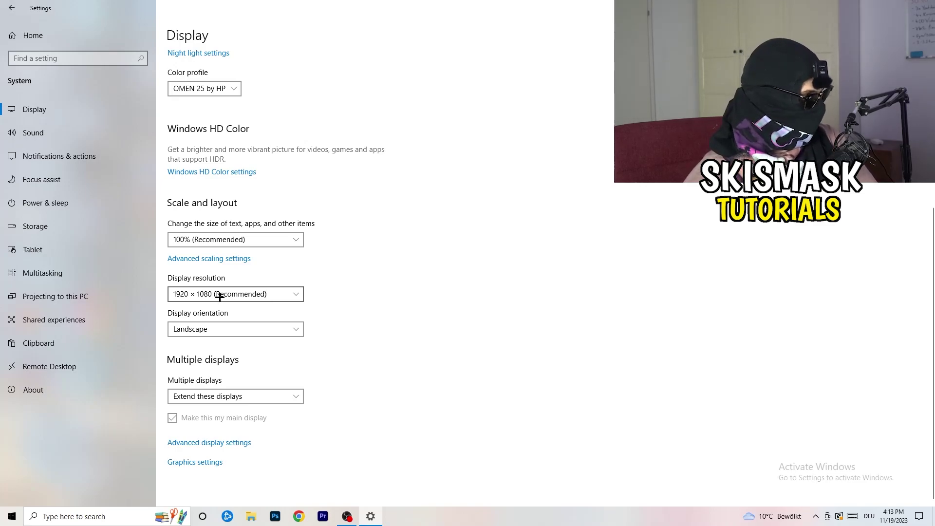
Open Power Options from Power & sleep and expand the additional power plans
{"action": "left_click", "coordinate": [63, 202]}
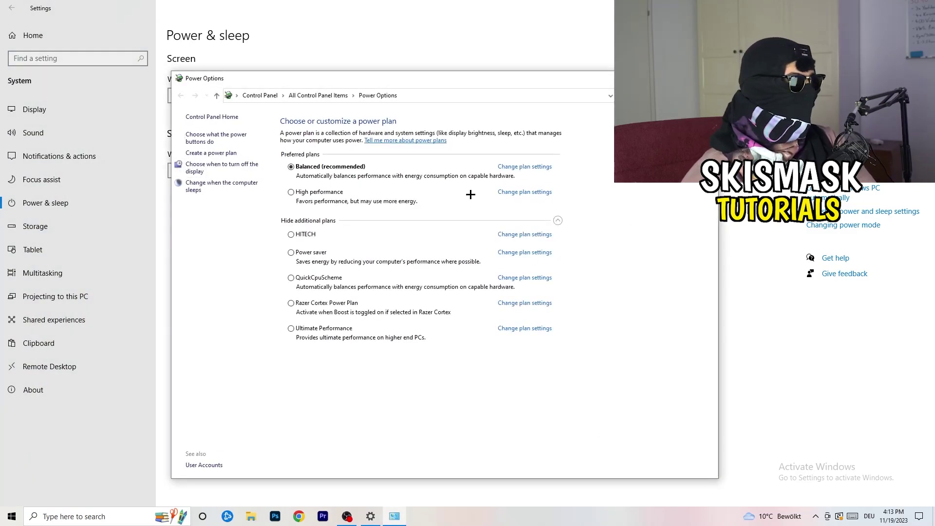
{"action": "left_click", "coordinate": [558, 221]}
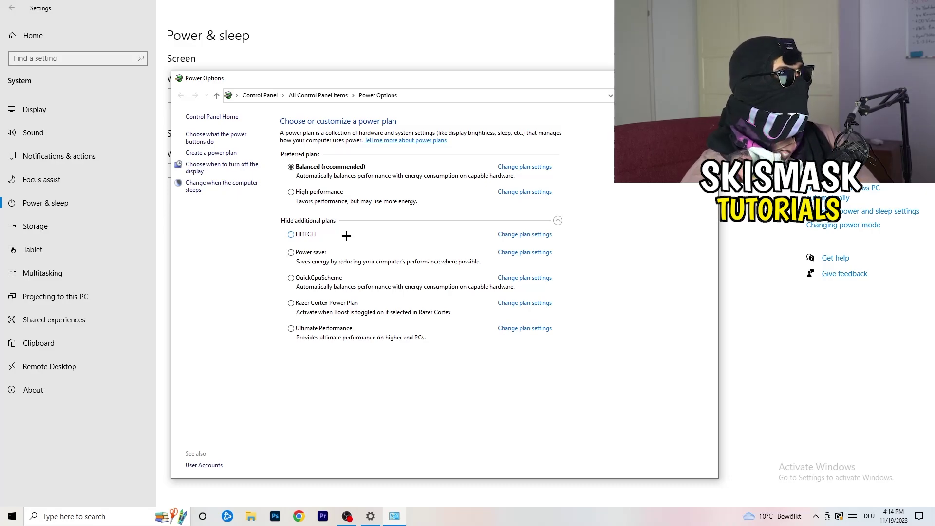
Close Power Options and open Storage Sense configuration from the Storage page
{"action": "left_click", "coordinate": [706, 78]}
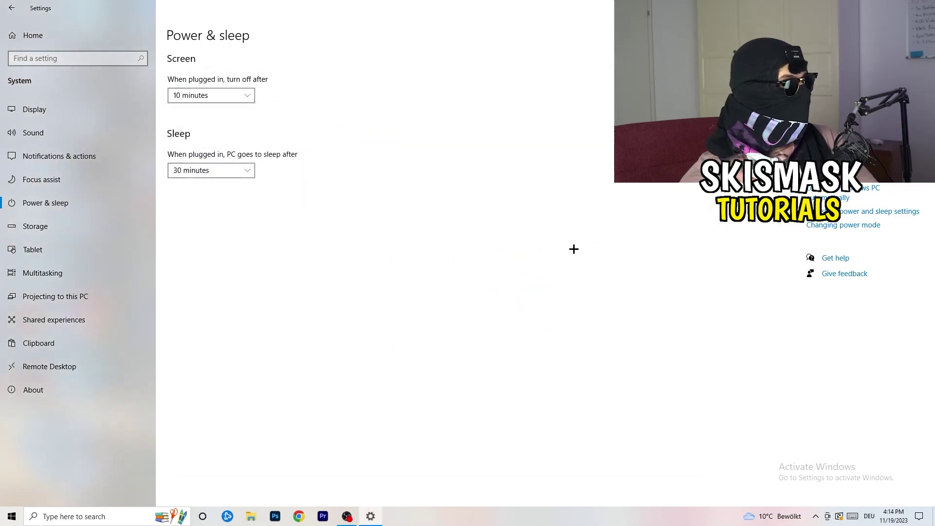
{"action": "left_click", "coordinate": [95, 228]}
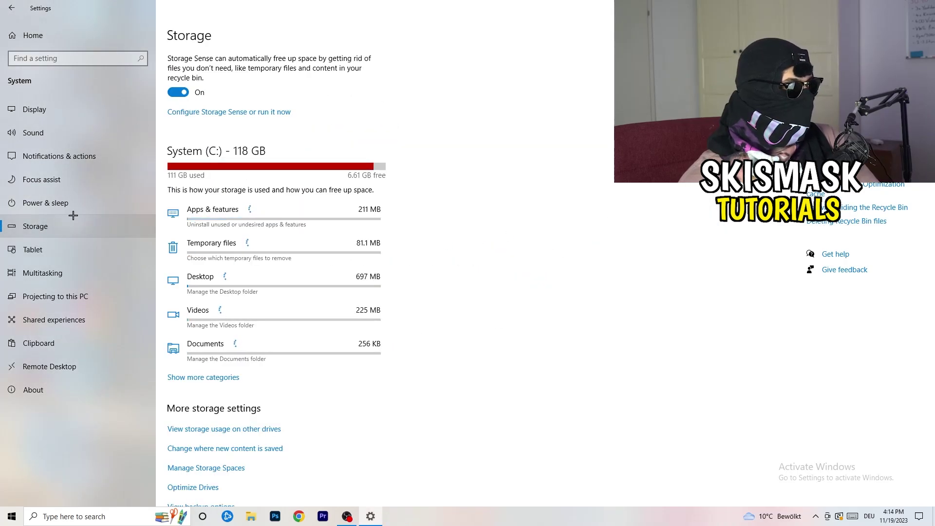
{"action": "left_click", "coordinate": [221, 112]}
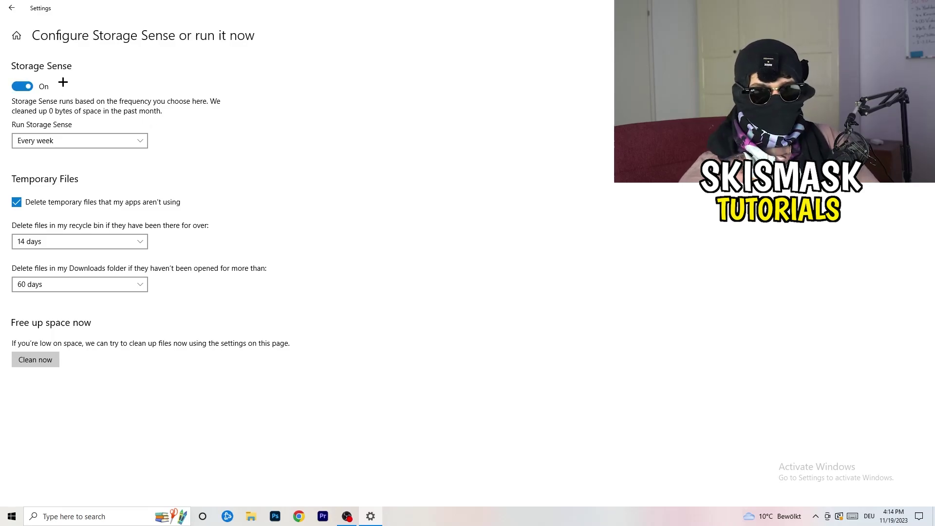
Keep Storage Sense weekly, recycle bin cleanup at 14 days and Downloads cleanup at 60 days
{"action": "left_click", "coordinate": [98, 137]}
{"action": "left_click", "coordinate": [67, 140]}
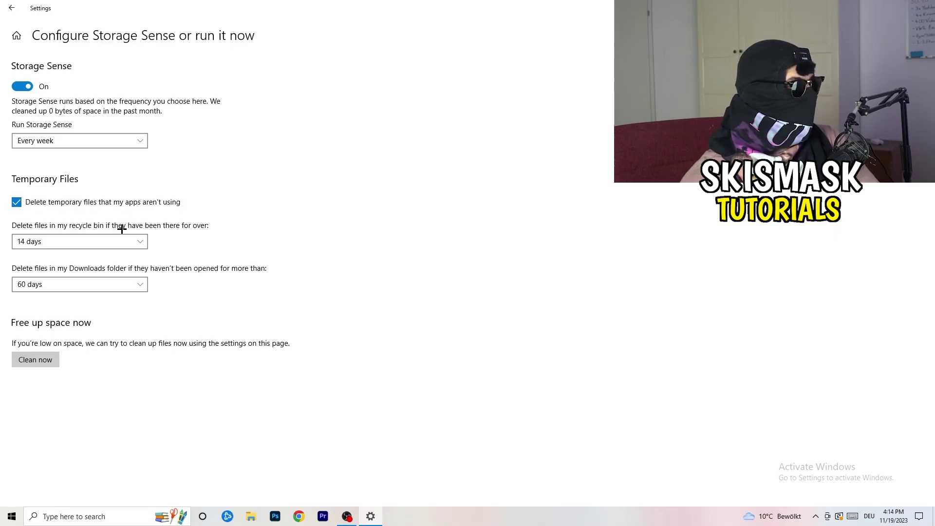
{"action": "left_click", "coordinate": [139, 241]}
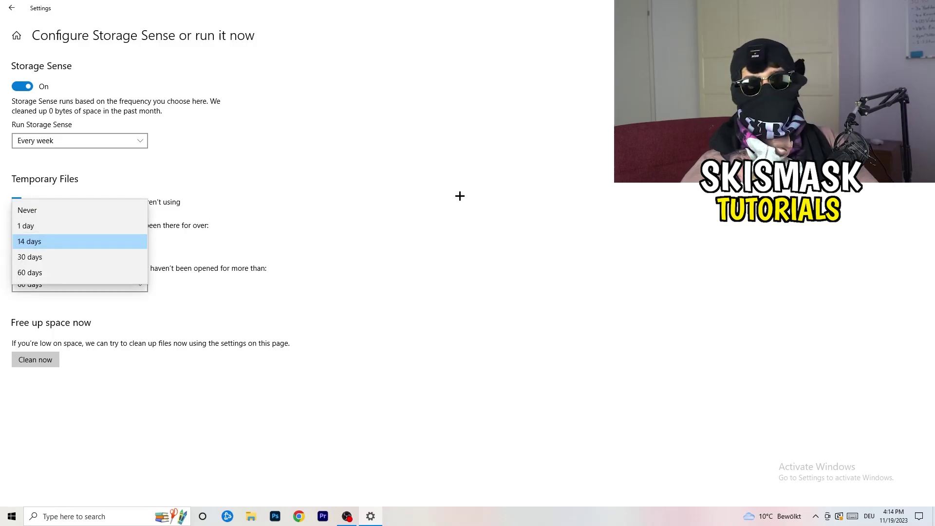
{"action": "left_click", "coordinate": [412, 217]}
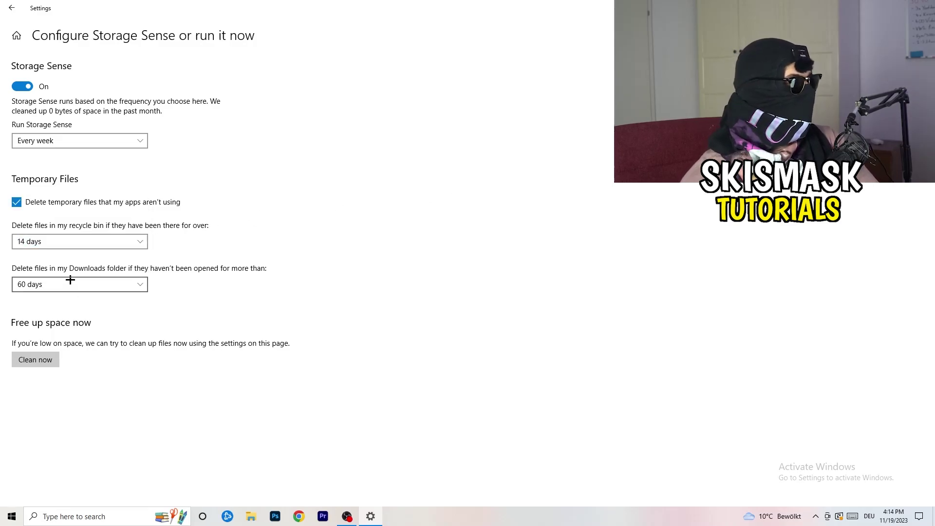
{"action": "left_click", "coordinate": [126, 284]}
{"action": "left_click", "coordinate": [444, 219]}
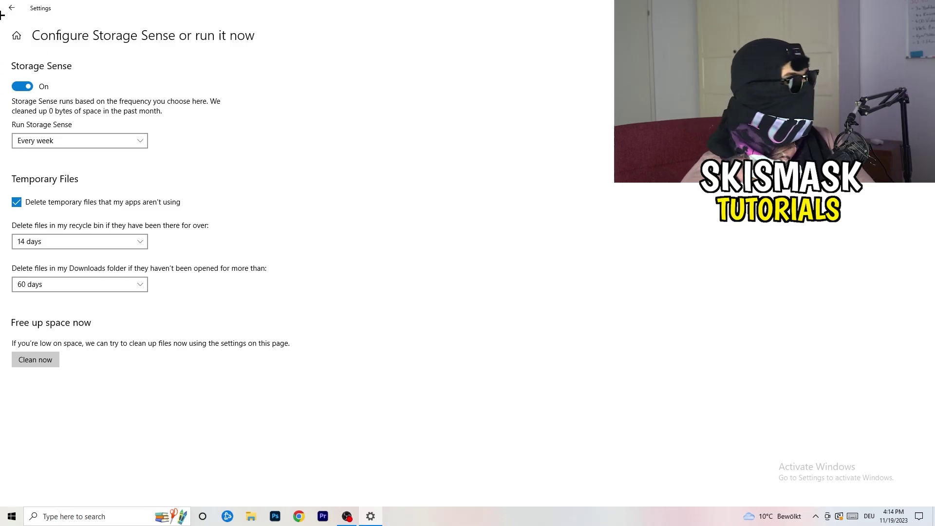
{"action": "left_click", "coordinate": [11, 7]}
Return to the Settings home and open the Gaming section's Xbox Game Bar page
{"action": "left_click", "coordinate": [10, 8]}
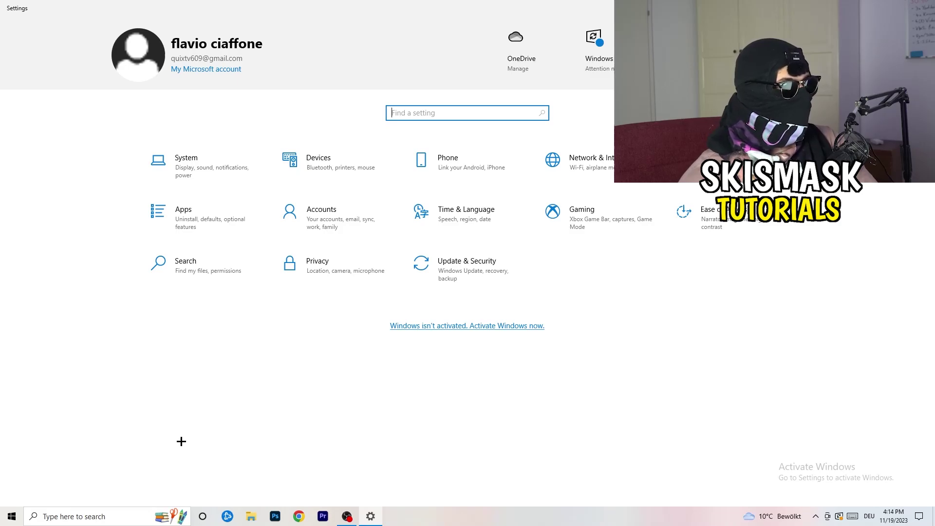
{"action": "left_click", "coordinate": [620, 218]}
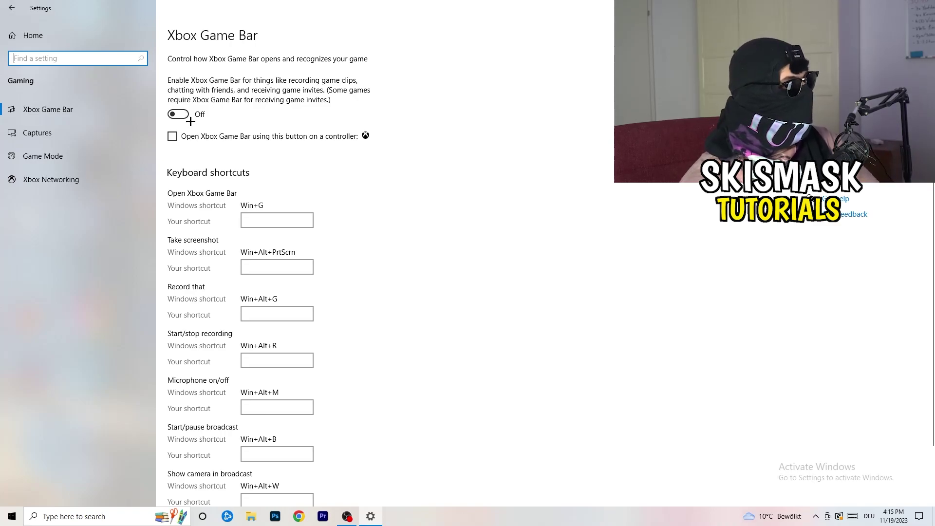
Check the Captures and Game Mode pages, then close Settings with Alt+F4
{"action": "left_click", "coordinate": [37, 132]}
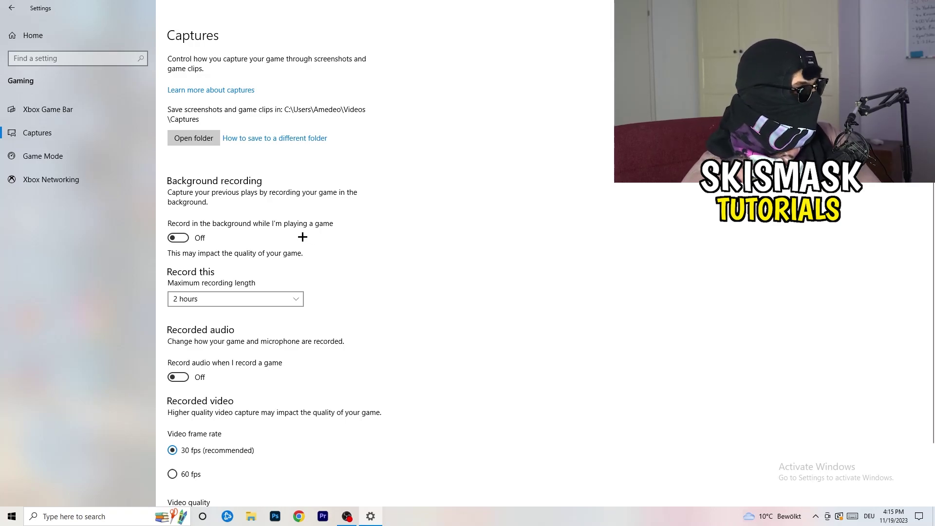
{"action": "scroll", "coordinate": [303, 237], "scroll_direction": "down", "scroll_amount": 2}
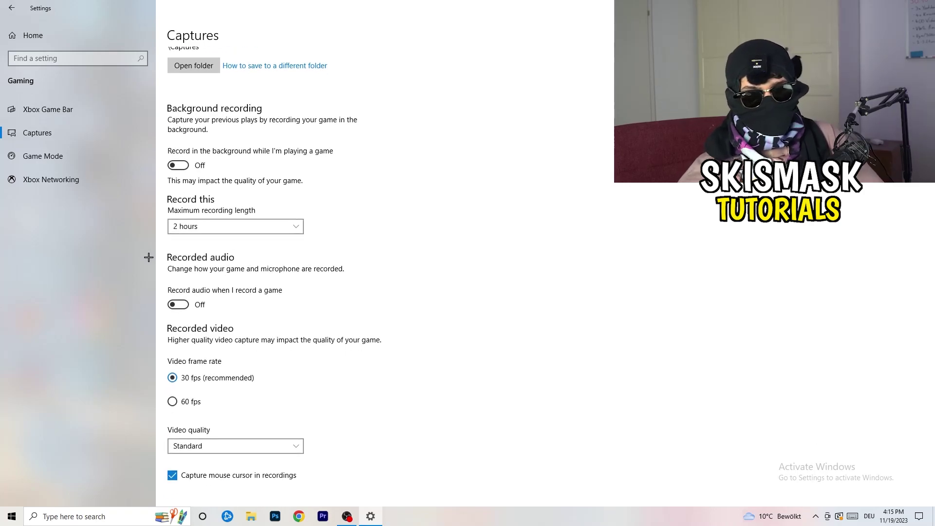
{"action": "left_click", "coordinate": [84, 163]}
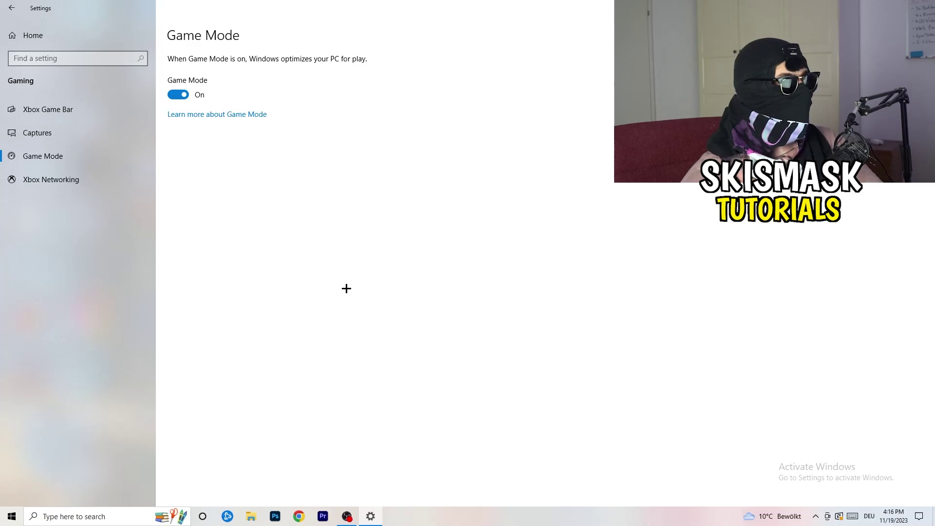
{"action": "key", "text": "alt+F4"}
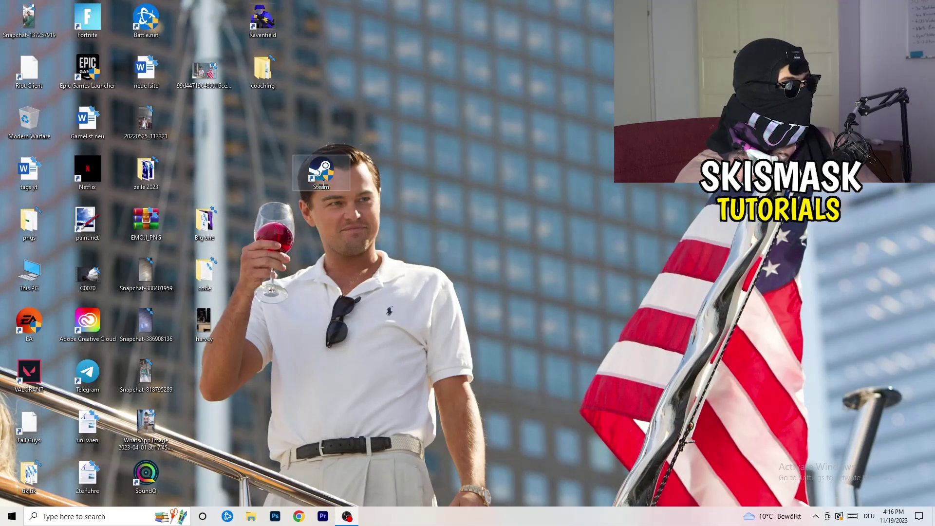
{"action": "mouse_move", "coordinate": [321, 171]}
{"action": "left_mouse_down"}
{"action": "mouse_move", "coordinate": [497, 172]}
{"action": "mouse_move", "coordinate": [442, 171]}
{"action": "left_mouse_up"}
{"action": "right_click", "coordinate": [444, 171]}
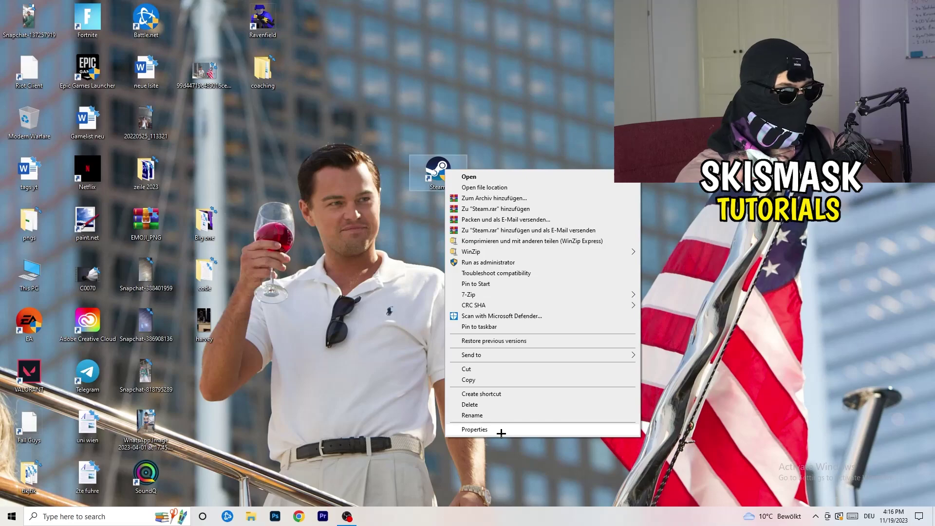
{"action": "left_click", "coordinate": [475, 430]}
{"action": "left_click_drag", "start_coordinate": [507, 179], "coordinate": [327, 84]}
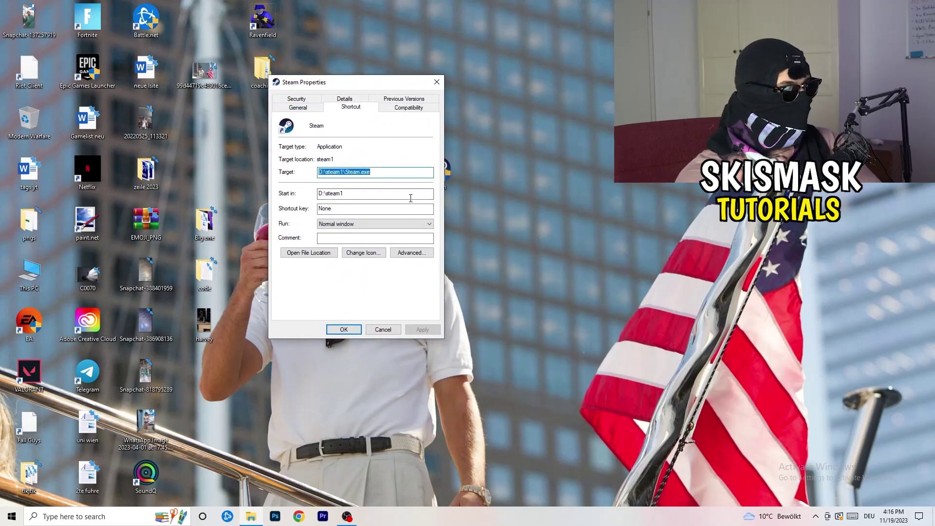
{"action": "left_click", "coordinate": [389, 107]}
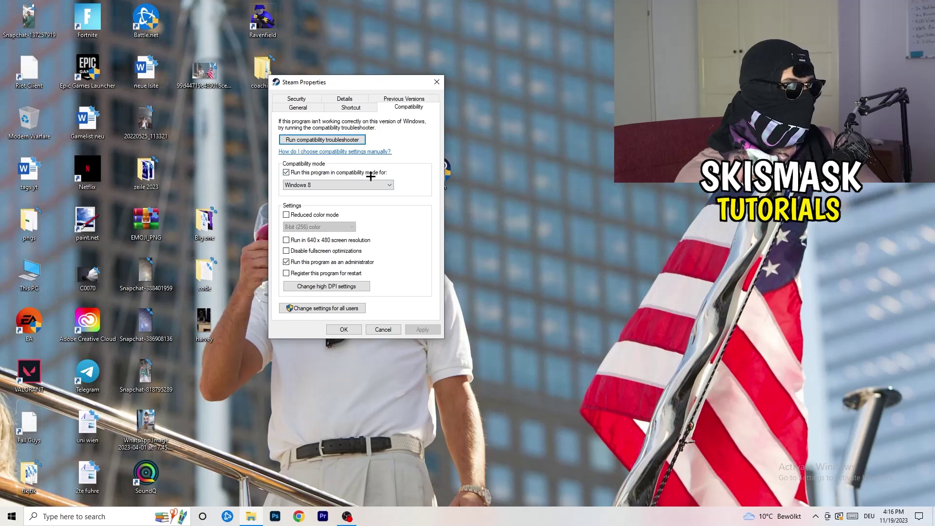
{"action": "left_click", "coordinate": [387, 184]}
{"action": "left_click", "coordinate": [428, 181]}
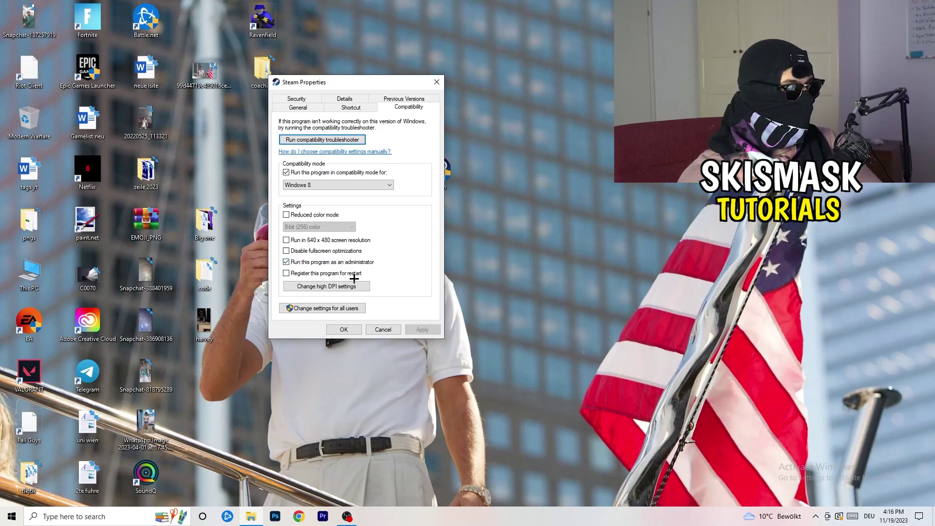
{"action": "left_click", "coordinate": [395, 332]}
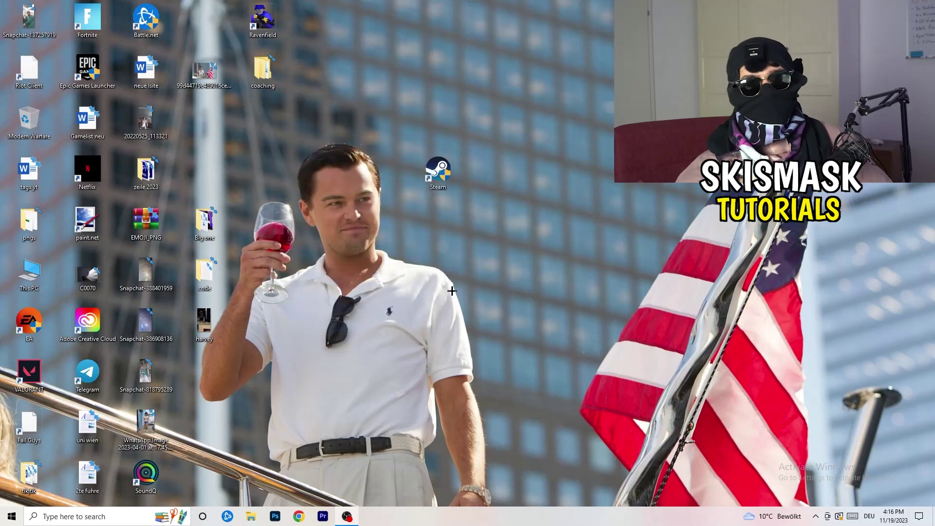
{"action": "left_click_drag", "start_coordinate": [439, 171], "coordinate": [497, 171]}
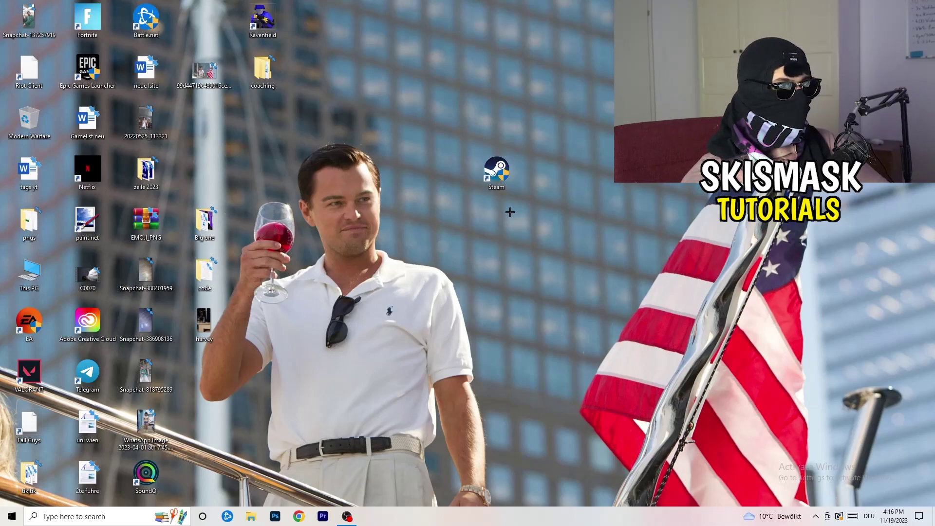
{"action": "mouse_move", "coordinate": [496, 171]}
{"action": "left_mouse_down"}
{"action": "mouse_move", "coordinate": [411, 188]}
{"action": "mouse_move", "coordinate": [439, 170]}
{"action": "left_mouse_up"}
{"action": "right_click", "coordinate": [437, 169]}
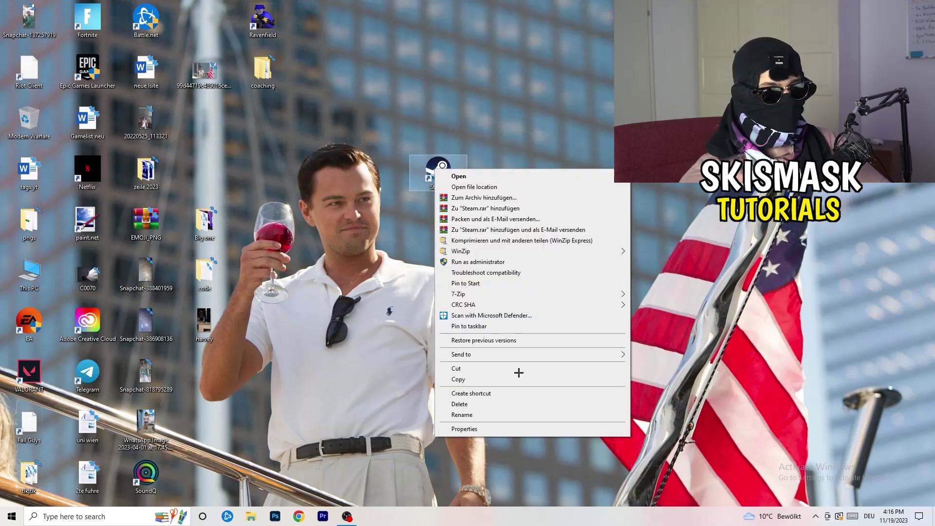
{"action": "left_click", "coordinate": [503, 428]}
{"action": "left_click", "coordinate": [573, 196]}
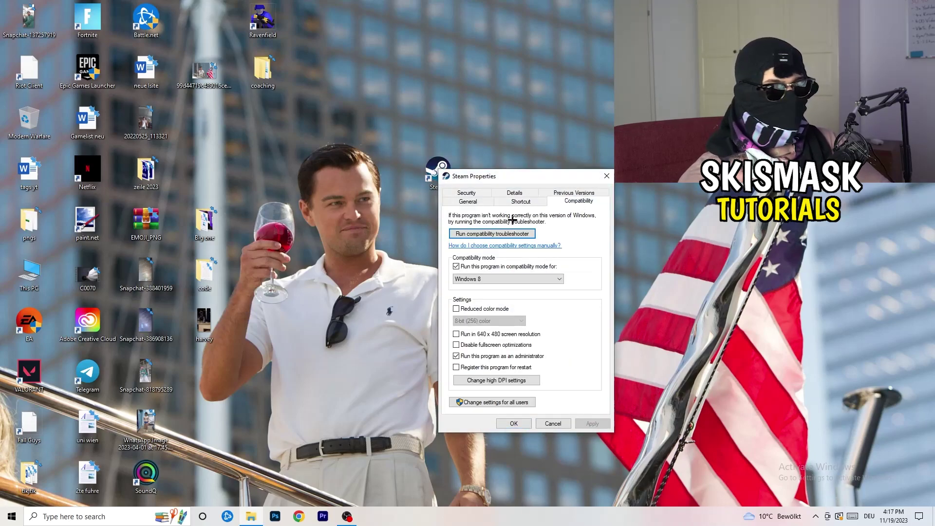
{"action": "left_click", "coordinate": [606, 176]}
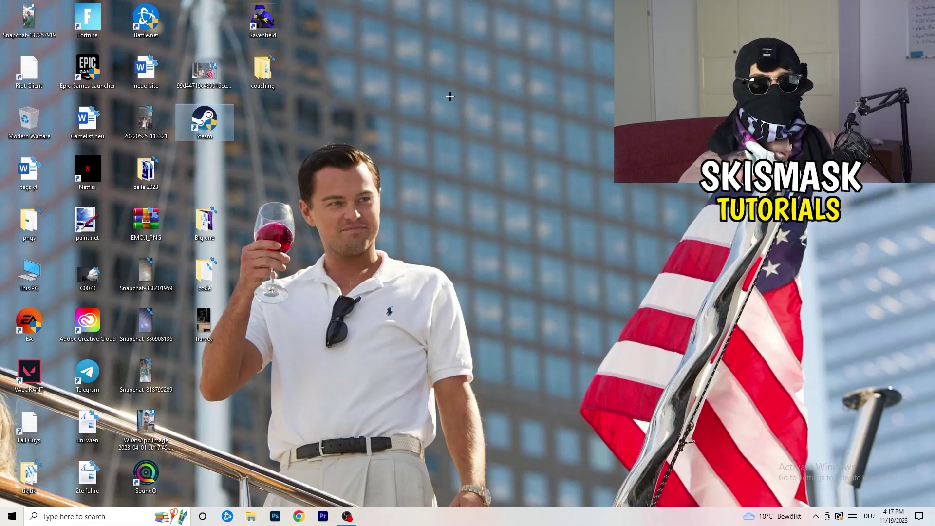
{"action": "left_click", "coordinate": [424, 95]}
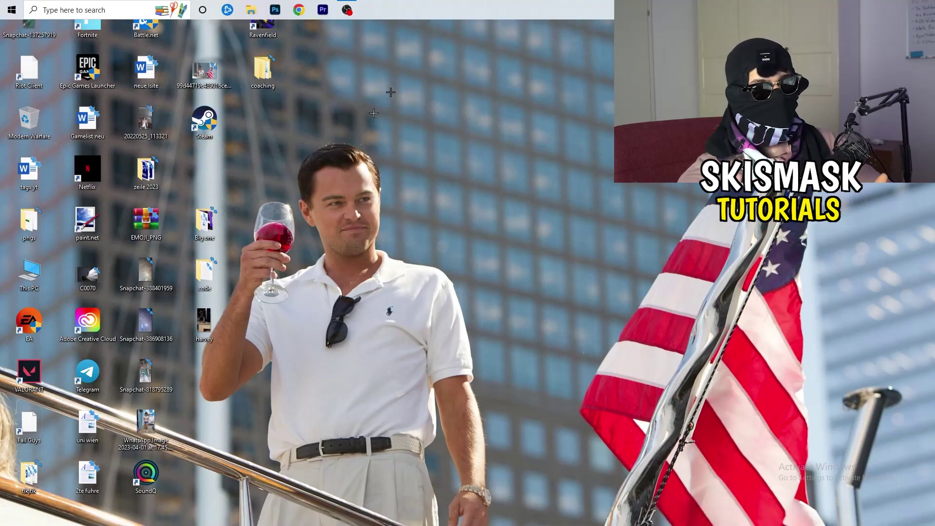
{"action": "left_click_drag", "start_coordinate": [390, 92], "coordinate": [468, 499]}
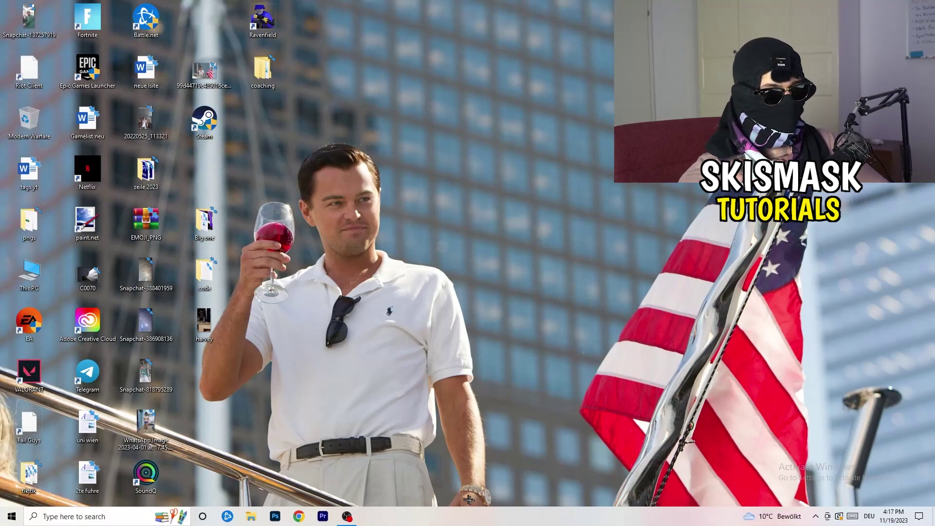
Open Task Manager maximized on the Details tab and bring up Creative Cloud UI Helper's actions
{"action": "right_click", "coordinate": [445, 522]}
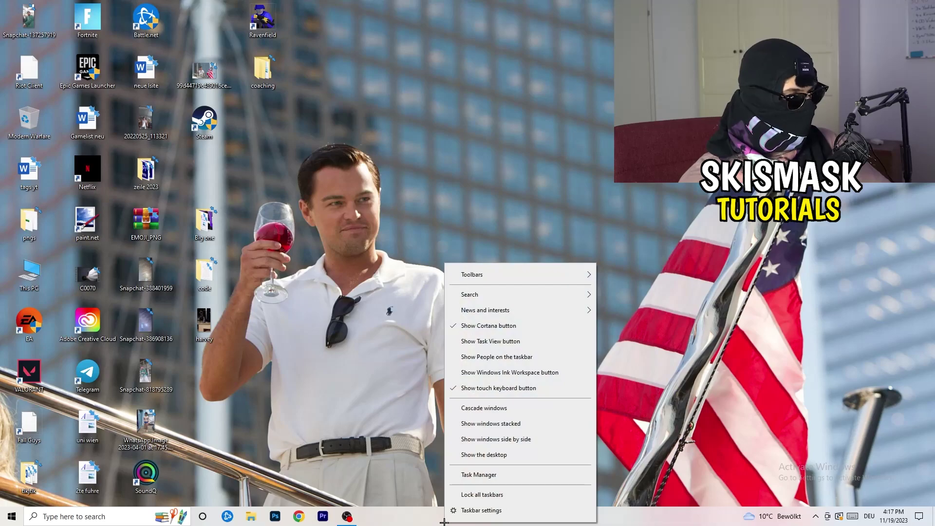
{"action": "left_click", "coordinate": [494, 476]}
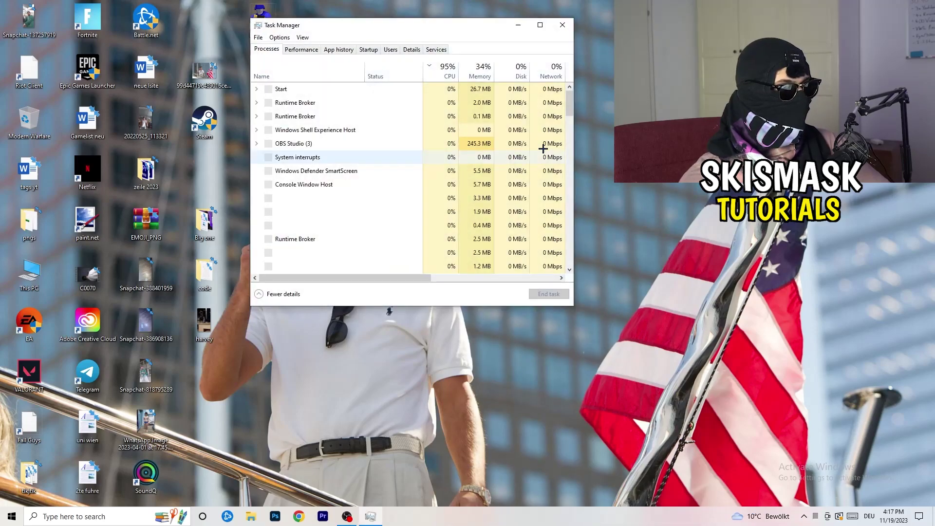
{"action": "left_click", "coordinate": [541, 26]}
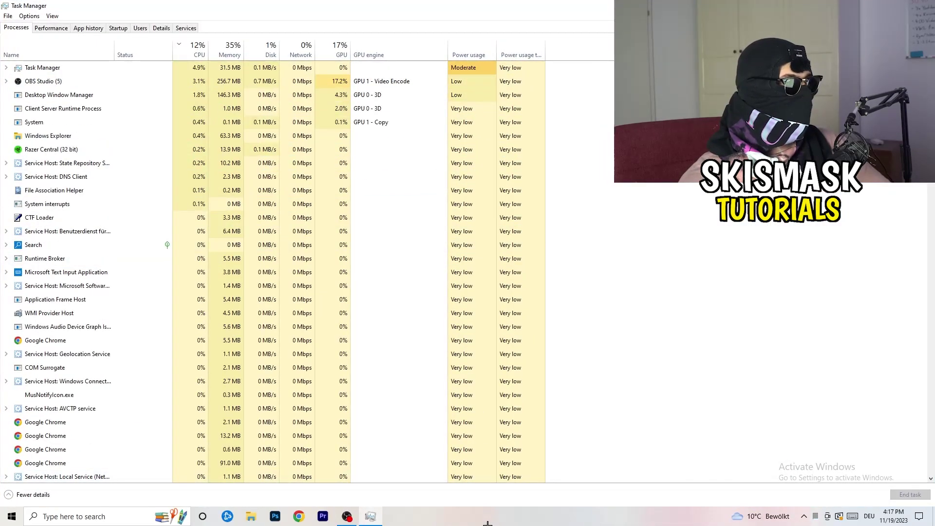
{"action": "left_click", "coordinate": [162, 29]}
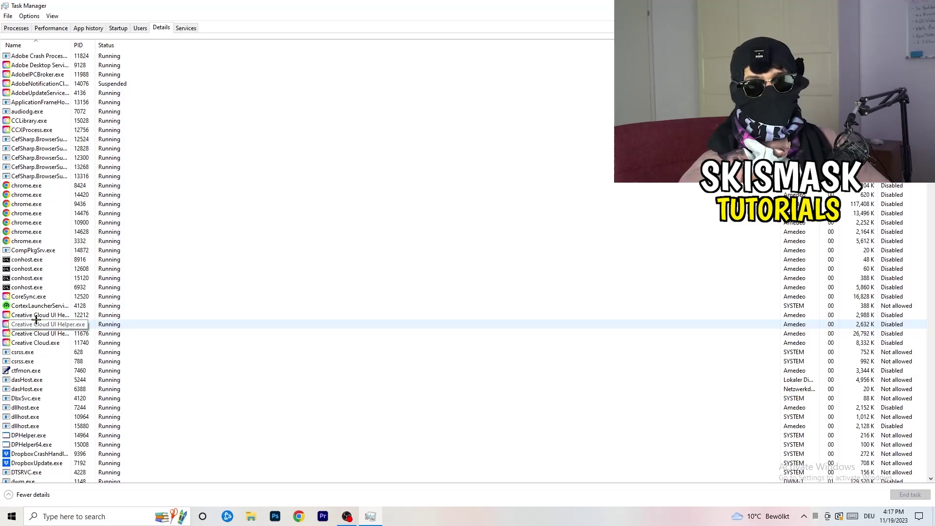
{"action": "right_click", "coordinate": [37, 315]}
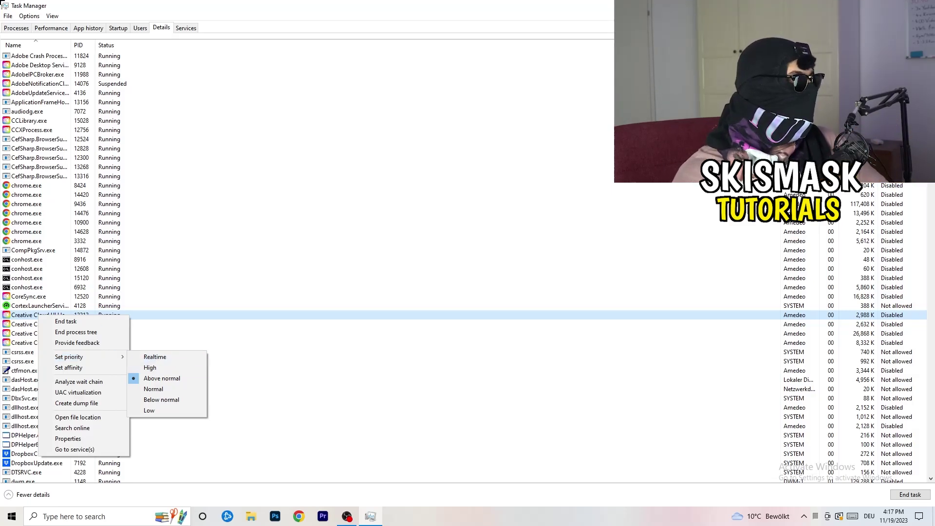
Show the Startup list and the Windows Security notification entry's Disable option
{"action": "left_click", "coordinate": [117, 27]}
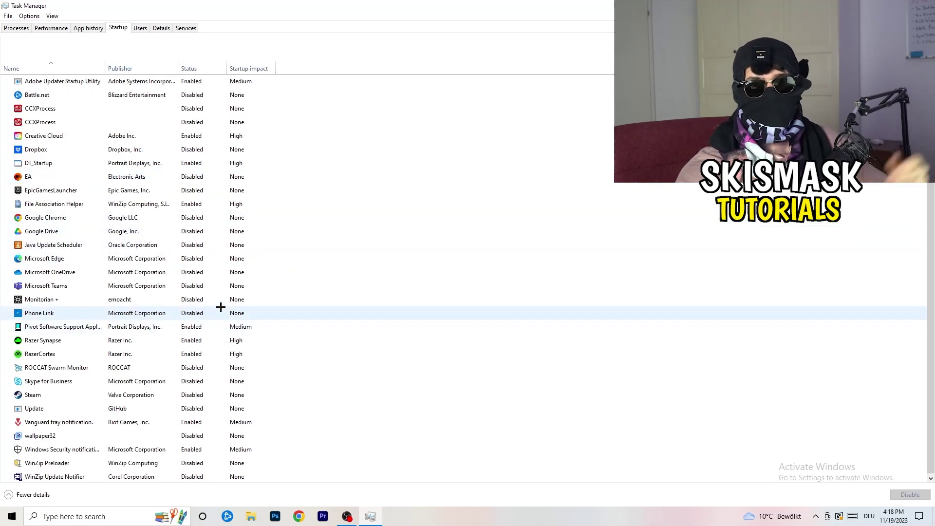
{"action": "right_click", "coordinate": [199, 449]}
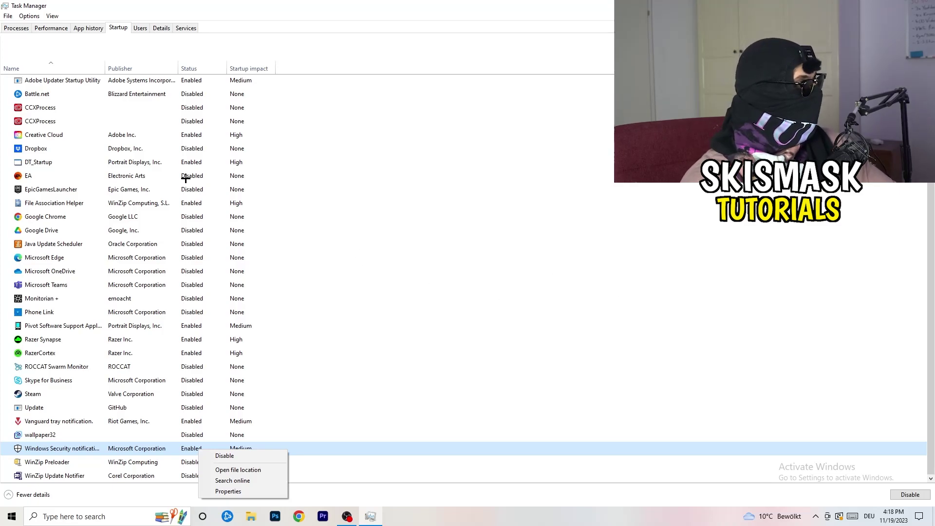
Sort Processes by GPU, then open and dismiss OBS Studio's actions without ending it
{"action": "left_click", "coordinate": [15, 28]}
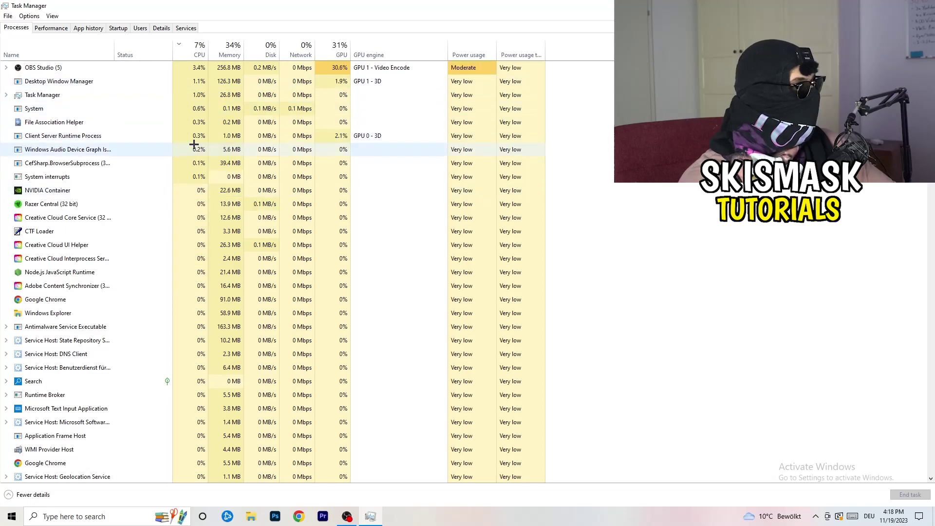
{"action": "scroll", "coordinate": [194, 142], "scroll_direction": "down", "scroll_amount": 5}
{"action": "scroll", "coordinate": [196, 142], "scroll_direction": "up", "scroll_amount": 5}
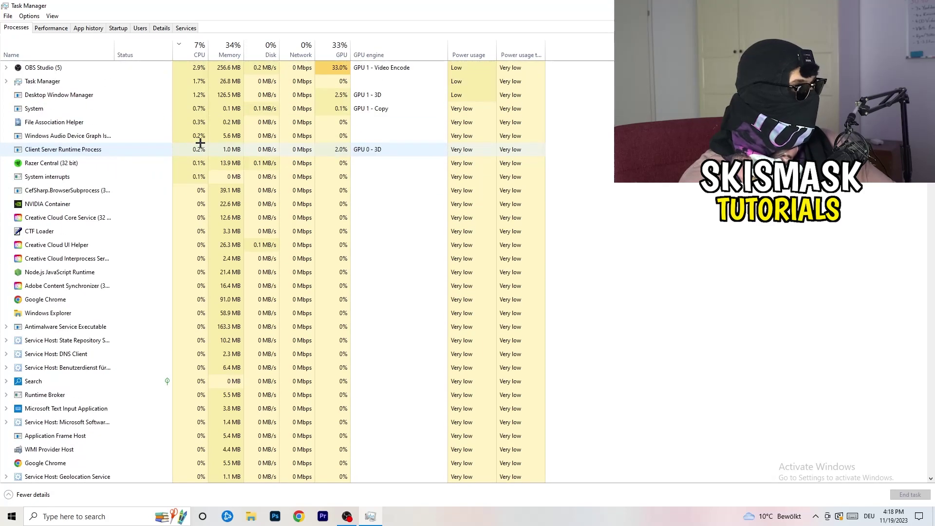
{"action": "left_click", "coordinate": [333, 54]}
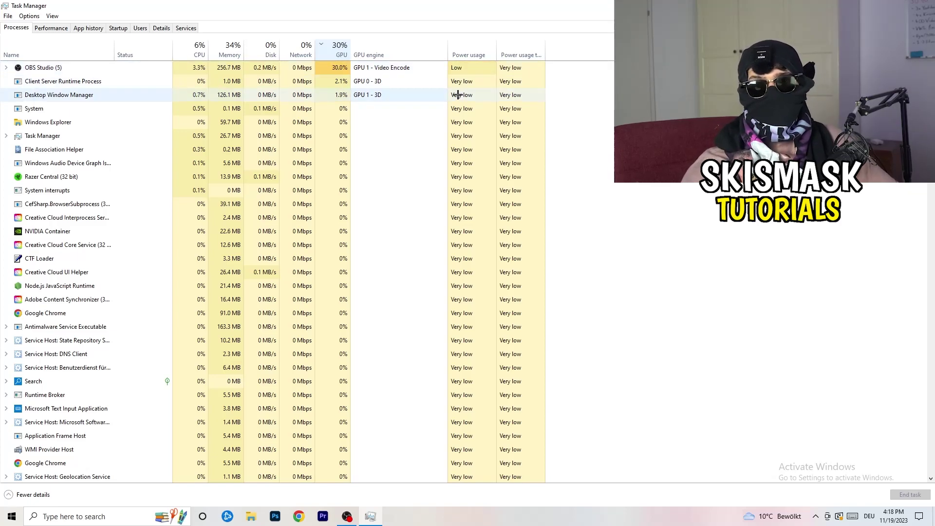
{"action": "right_click", "coordinate": [320, 68]}
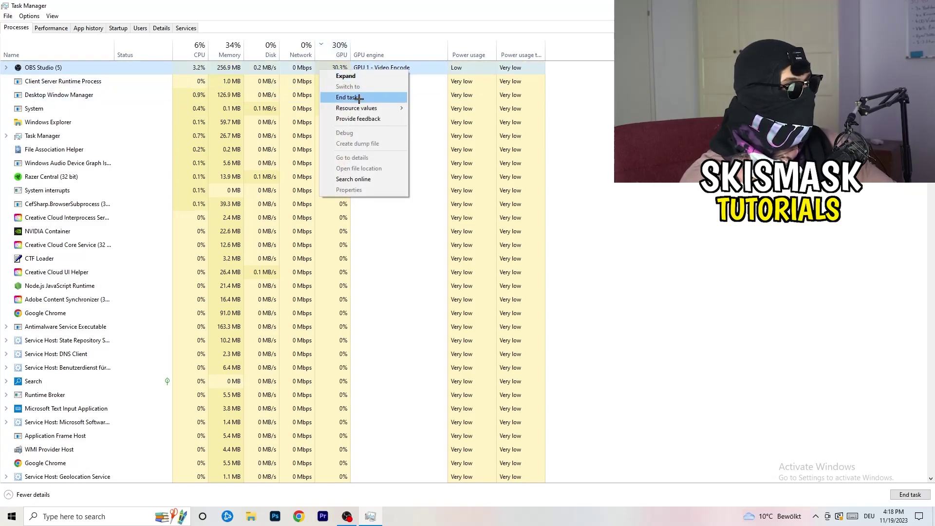
{"action": "key", "text": "Escape"}
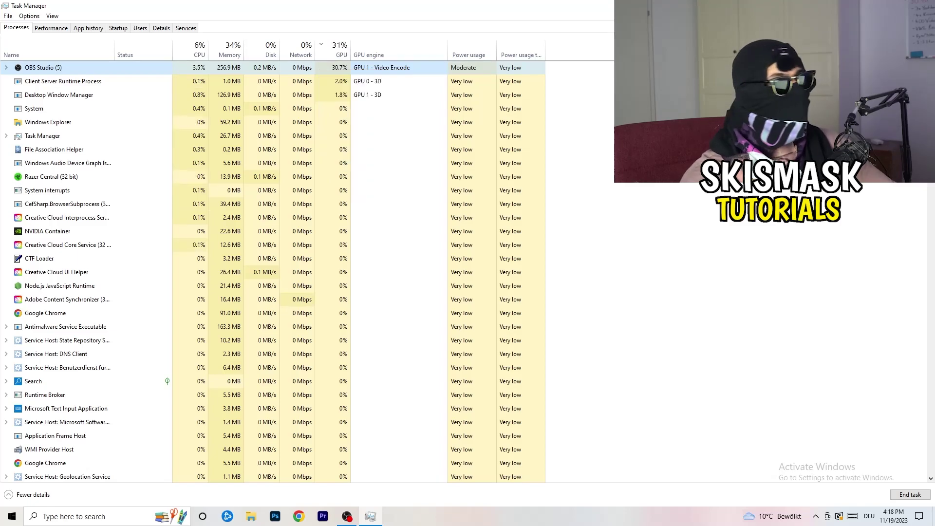
Close the Task Manager window with Alt+F4, leaving the desktop visible
{"action": "key", "text": "alt+F4"}
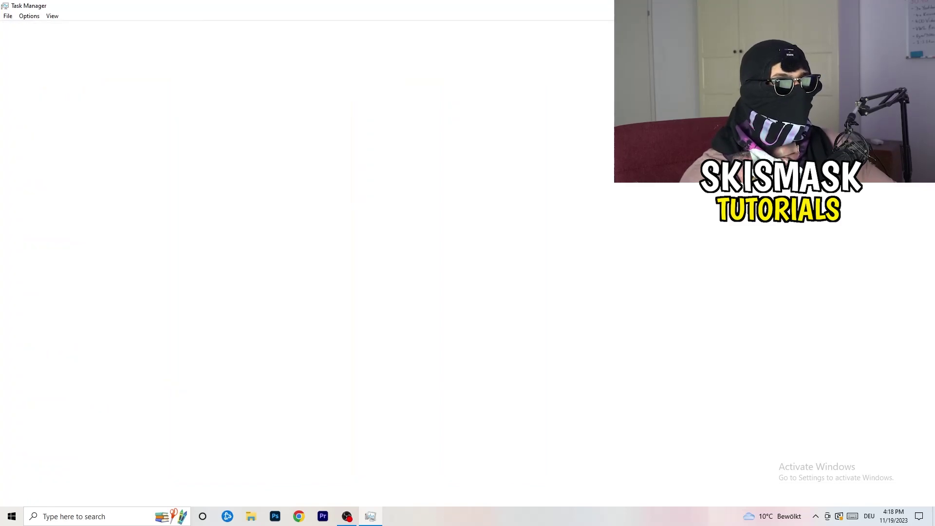